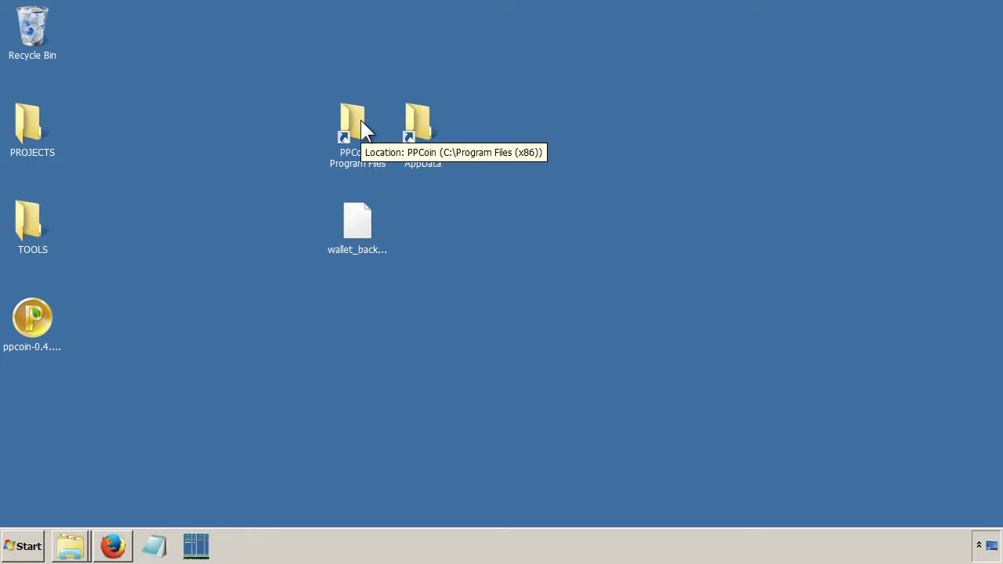
# Step: Launch the Peercoin wallet with ppcoin-qt.exe from the PPCoin Program Files folder and reposition its window so the whole overview fits on screen
pyautogui.doubleClick(354, 132)
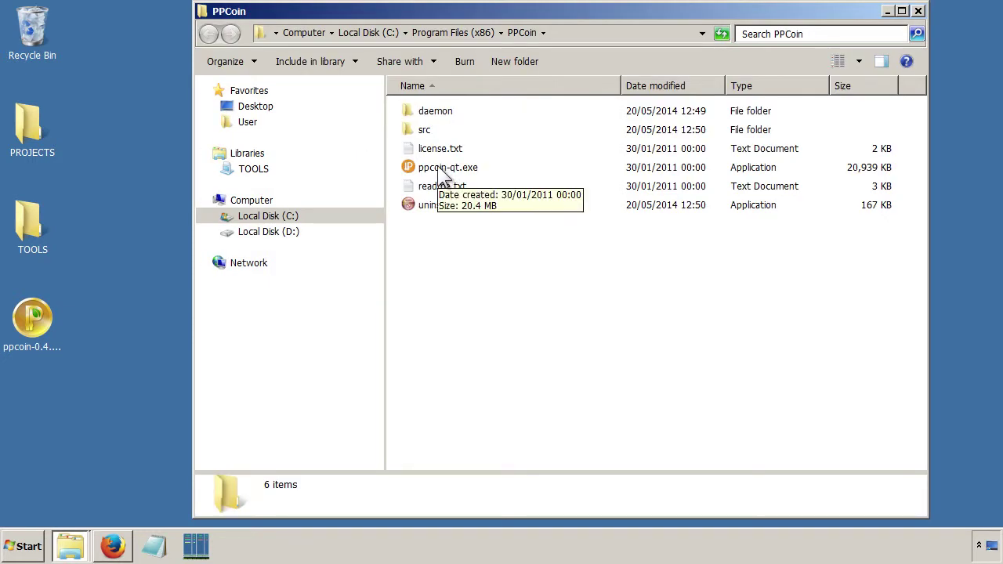
pyautogui.click(440, 152)
pyautogui.click(435, 171)
pyautogui.doubleClick(433, 169)
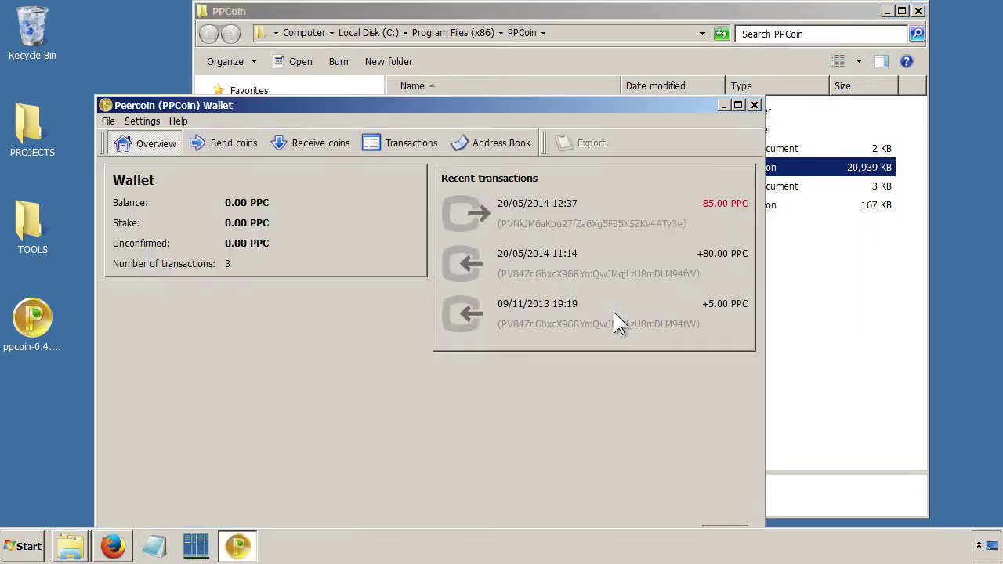
pyautogui.moveTo(588, 110); pyautogui.dragTo(677, 39)
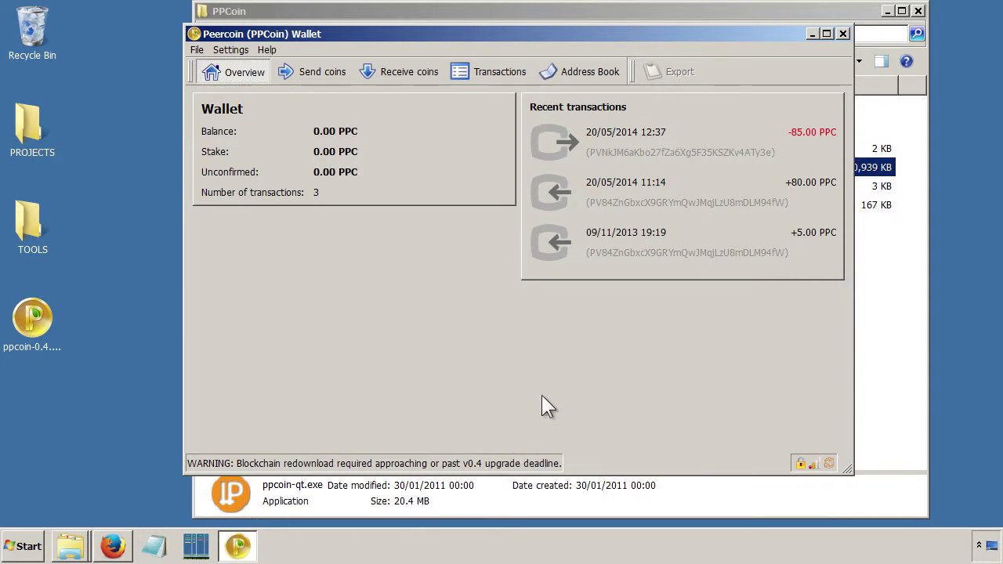
pyautogui.moveTo(618, 33); pyautogui.dragTo(605, 37)
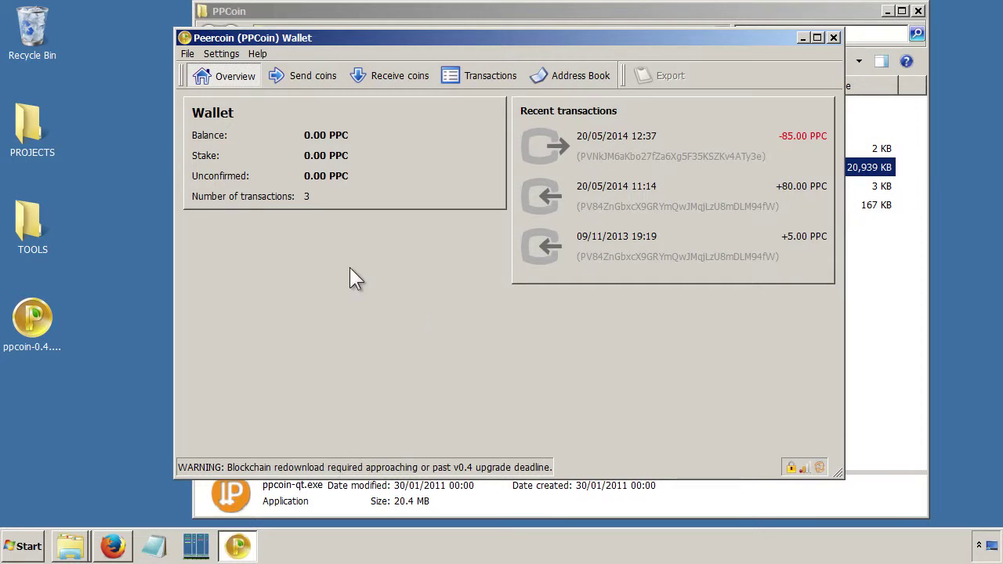
# Step: Exit the Peercoin wallet client and clear the file selection in its program folder
pyautogui.click(192, 54)
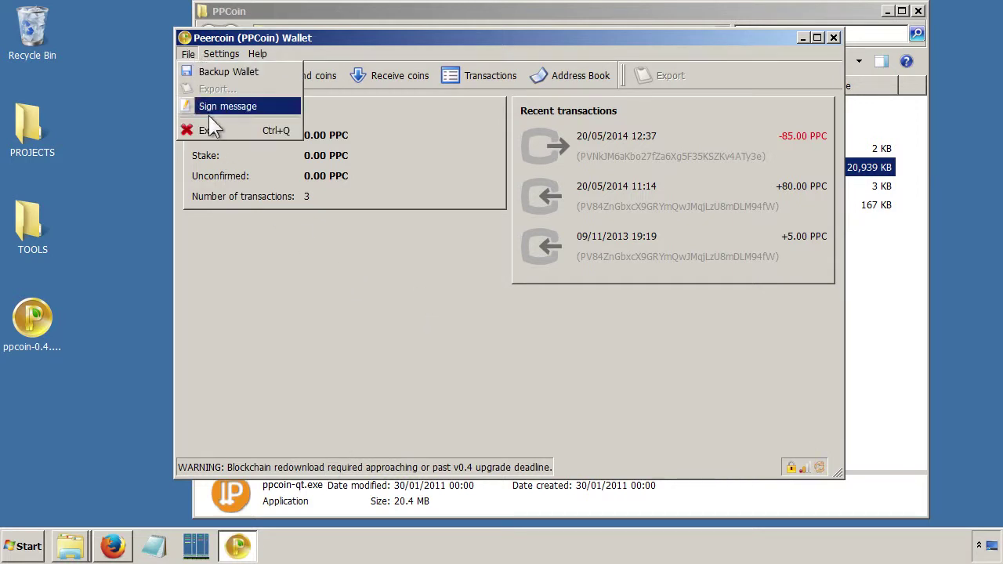
pyautogui.click(210, 131)
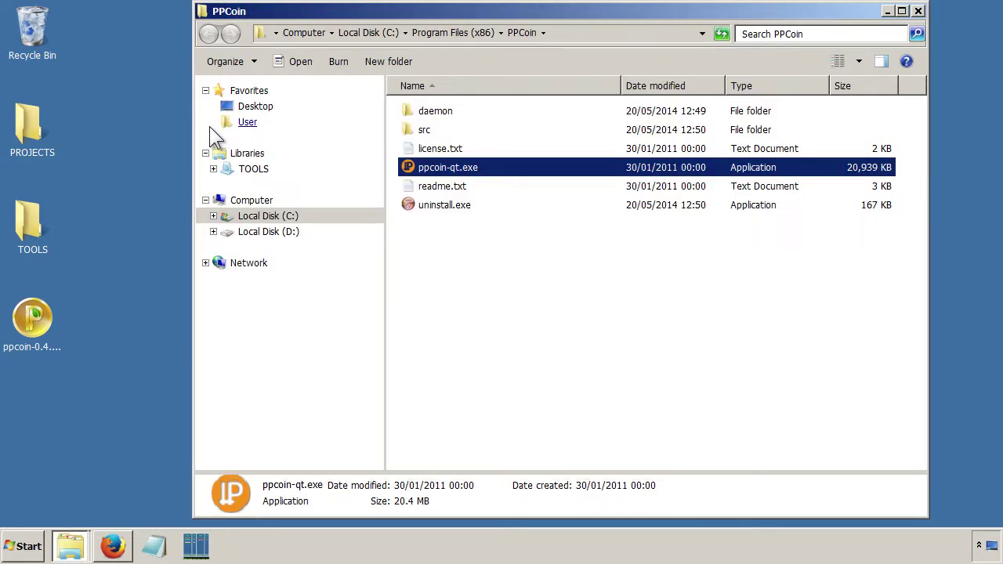
pyautogui.click(460, 280)
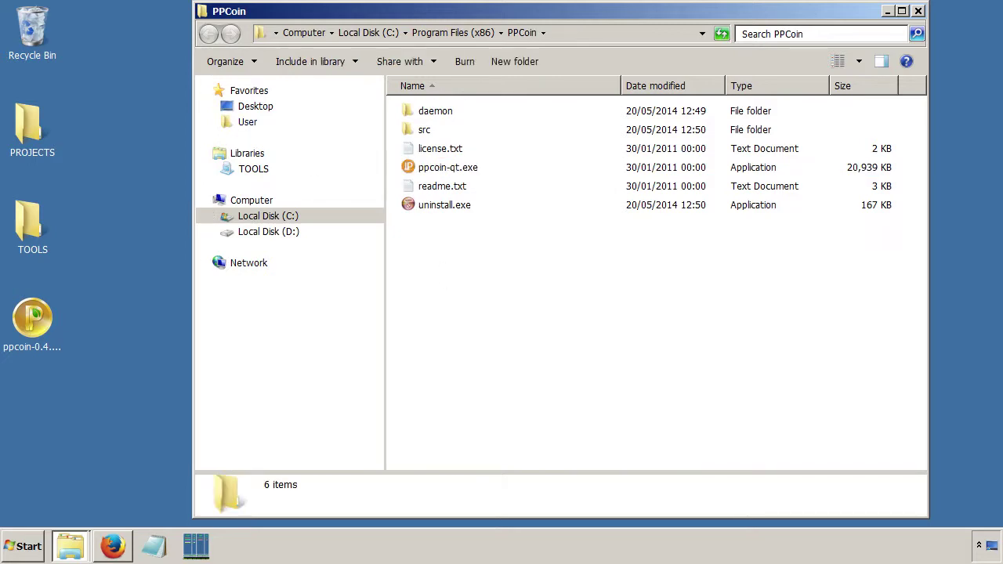
# Step: Switch to Firefox and read the blockchain redownload instructions in the Peercoin v0.4.0 forum post, including which files to keep
pyautogui.click(112, 546)
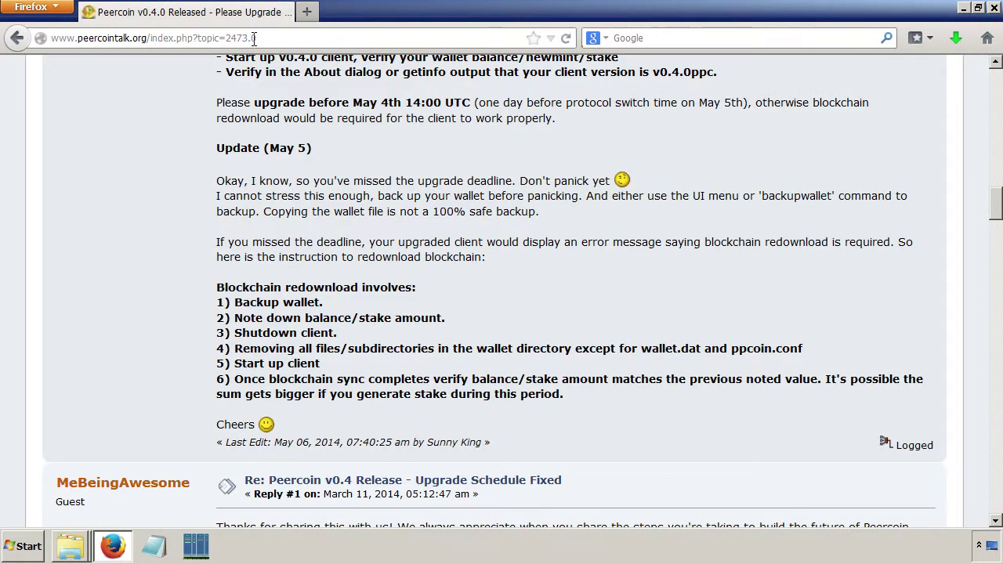
pyautogui.moveTo(257, 38); pyautogui.dragTo(57, 45)
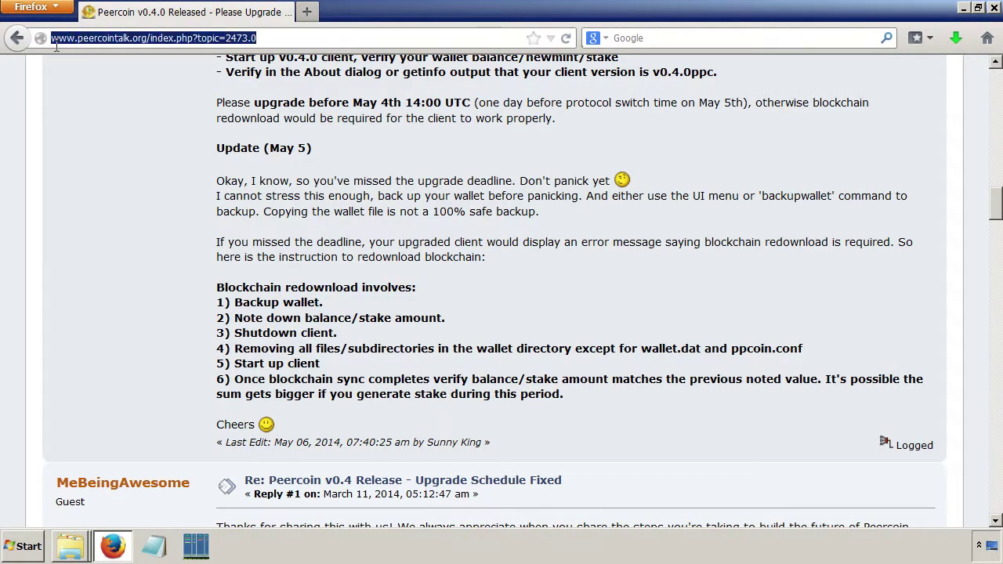
pyautogui.click(176, 208)
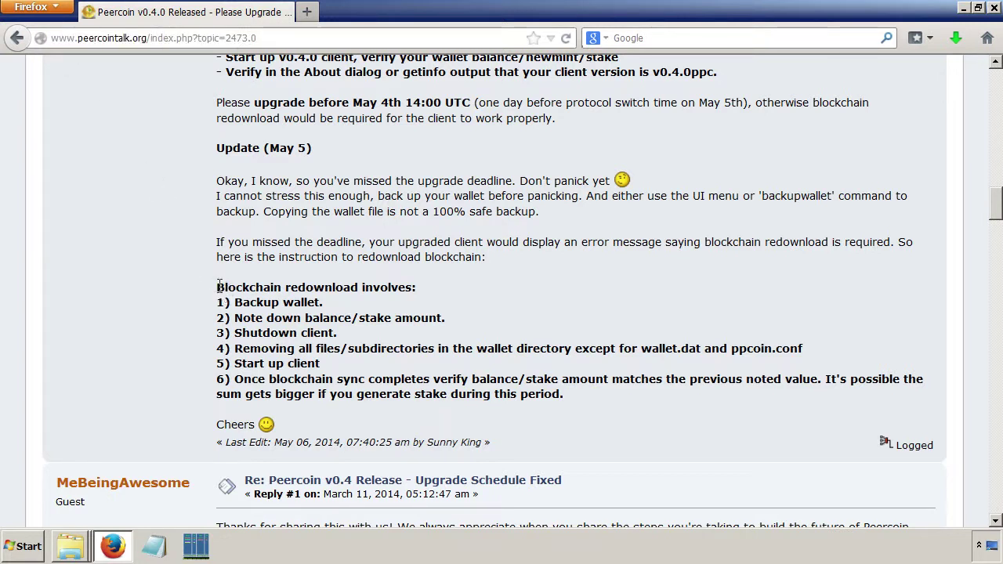
pyautogui.moveTo(217, 287); pyautogui.dragTo(425, 288)
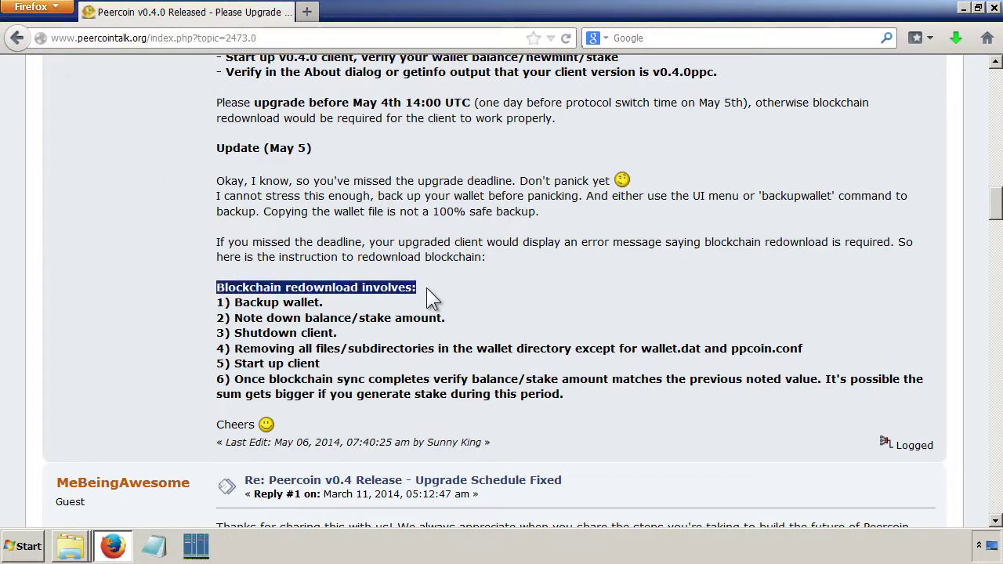
pyautogui.moveTo(322, 302); pyautogui.dragTo(438, 318)
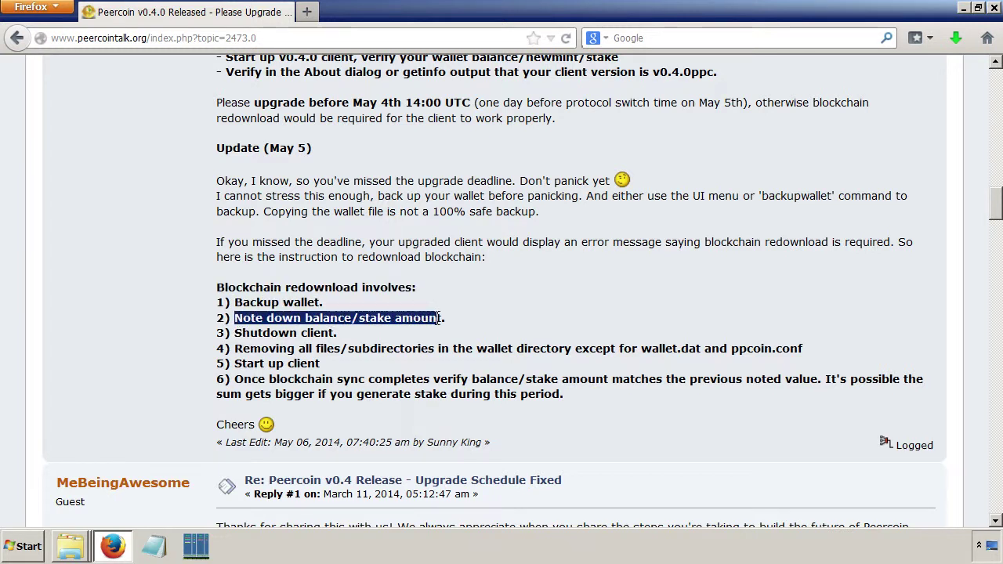
pyautogui.moveTo(217, 333); pyautogui.dragTo(341, 330)
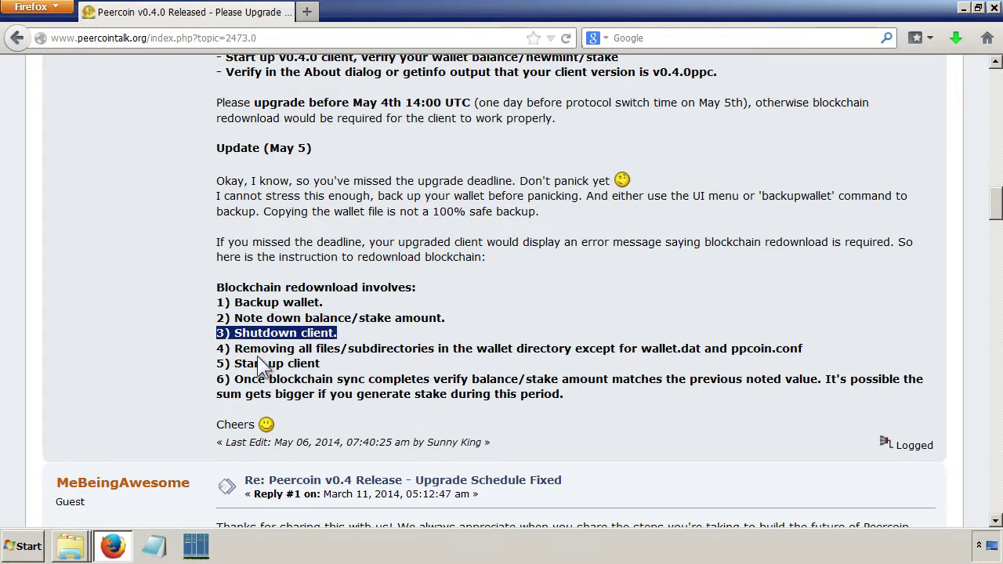
pyautogui.moveTo(250, 349); pyautogui.dragTo(362, 349)
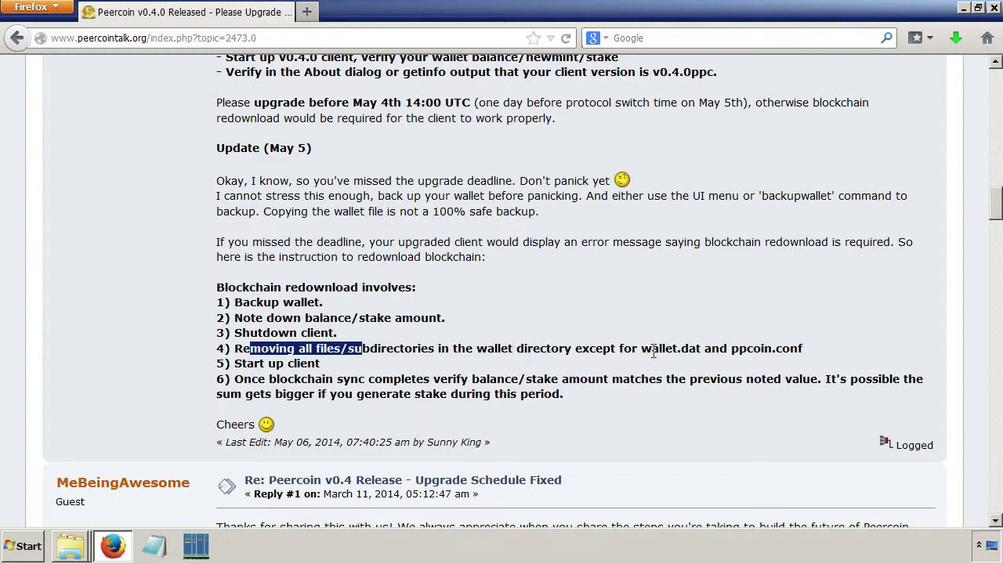
pyautogui.moveTo(650, 349); pyautogui.dragTo(706, 352)
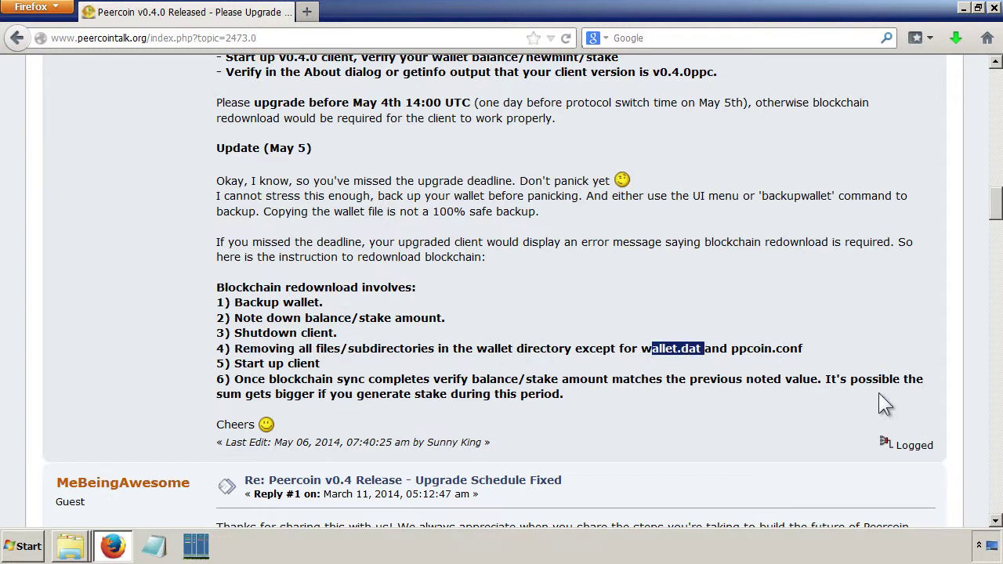
# Step: Open the PPCoin AppData folder from the desktop and examine its full path, C:\Users\User\AppData\Roaming\PPCoin
pyautogui.click(994, 546)
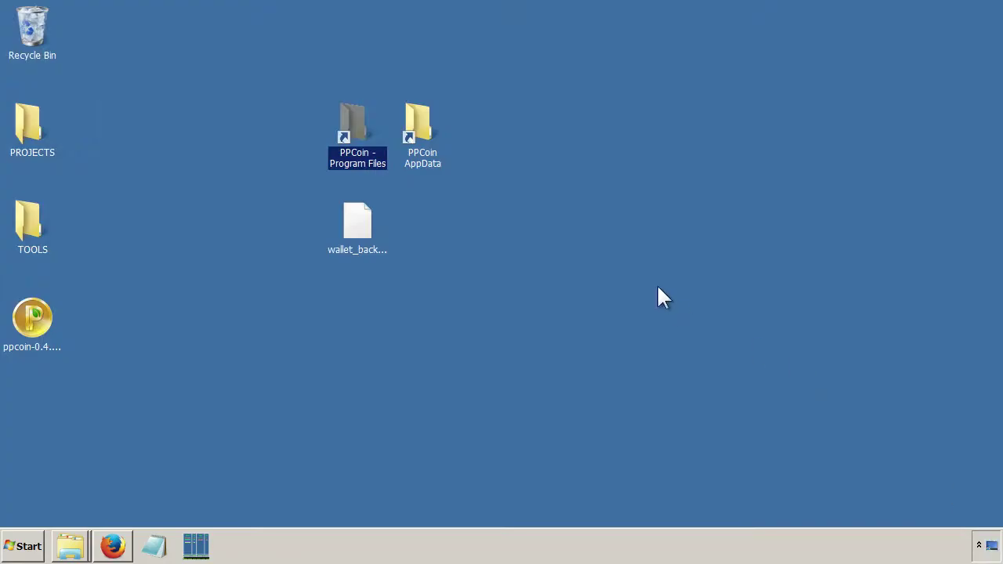
pyautogui.doubleClick(423, 123)
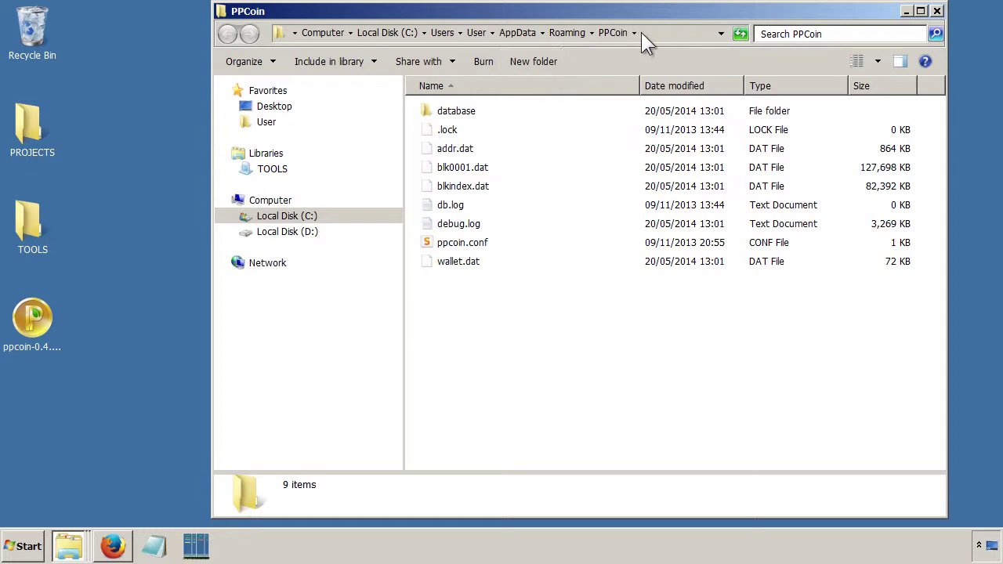
pyautogui.click(663, 34)
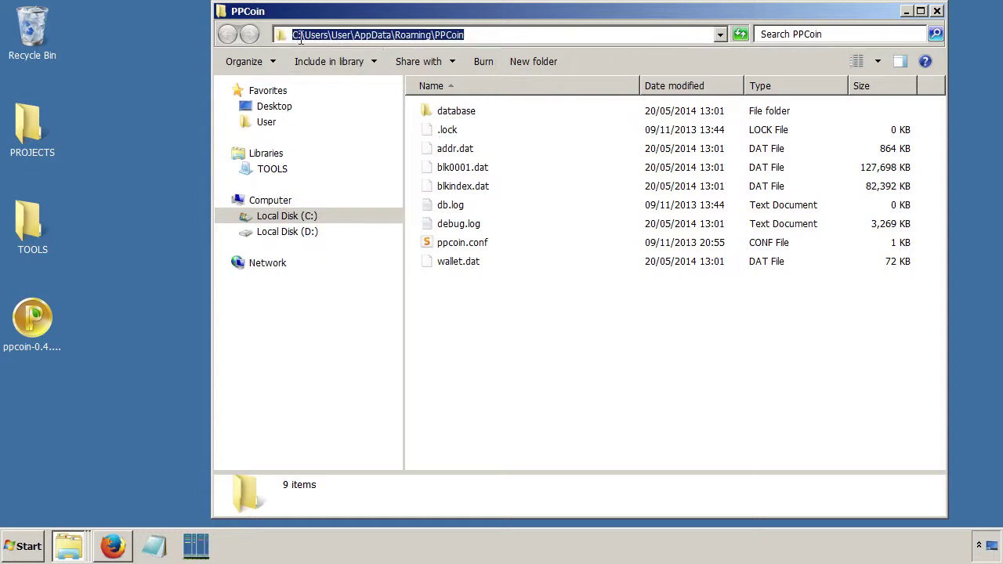
pyautogui.click(333, 35)
pyautogui.doubleClick(340, 36)
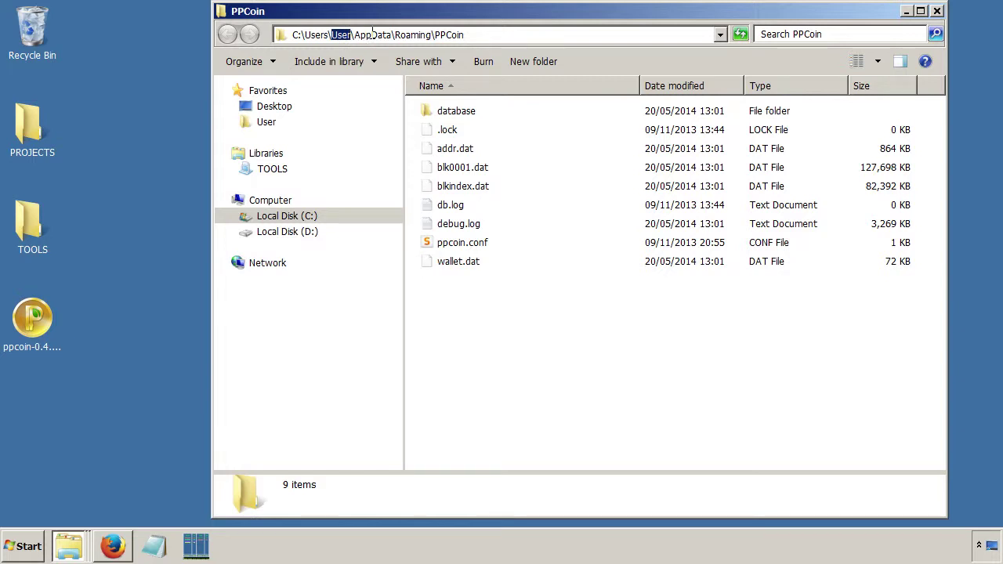
pyautogui.moveTo(356, 37); pyautogui.dragTo(480, 41)
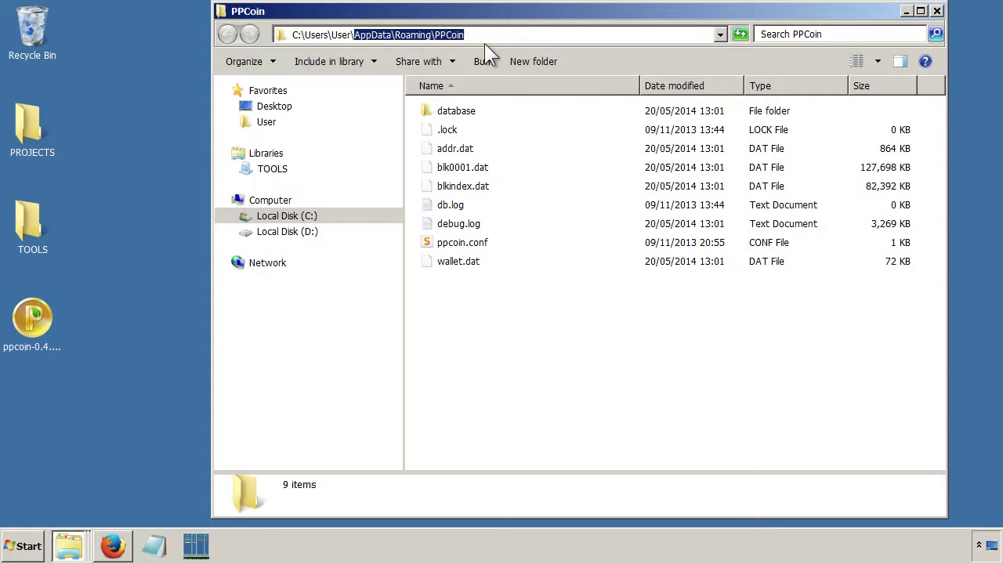
pyautogui.click(470, 37)
pyautogui.click(512, 310)
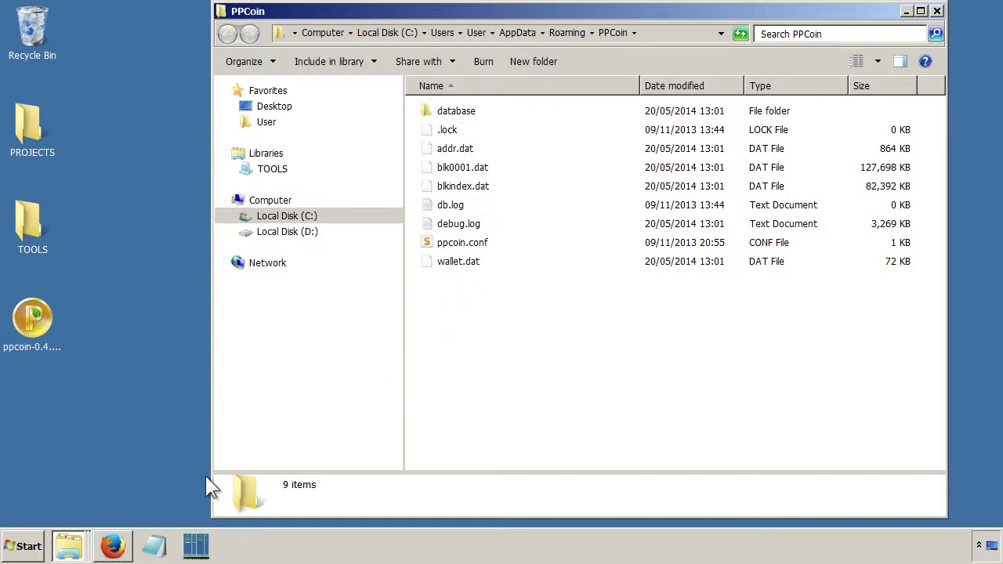
# Step: Recheck the forum's file-removal instruction in Firefox and locate the exempt files wallet.dat and ppcoin.conf in the PPCoin AppData folder
pyautogui.click(112, 546)
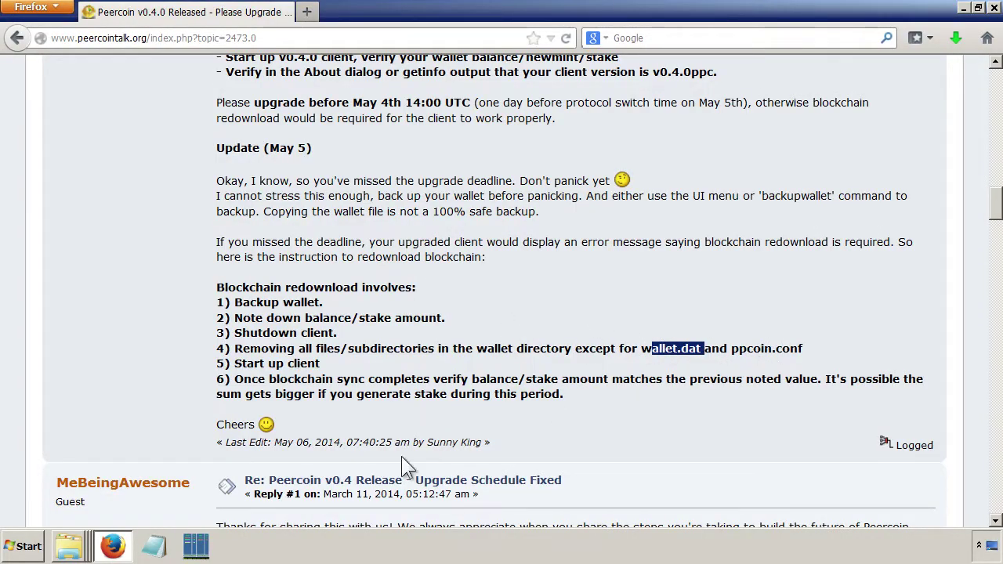
pyautogui.click(77, 549)
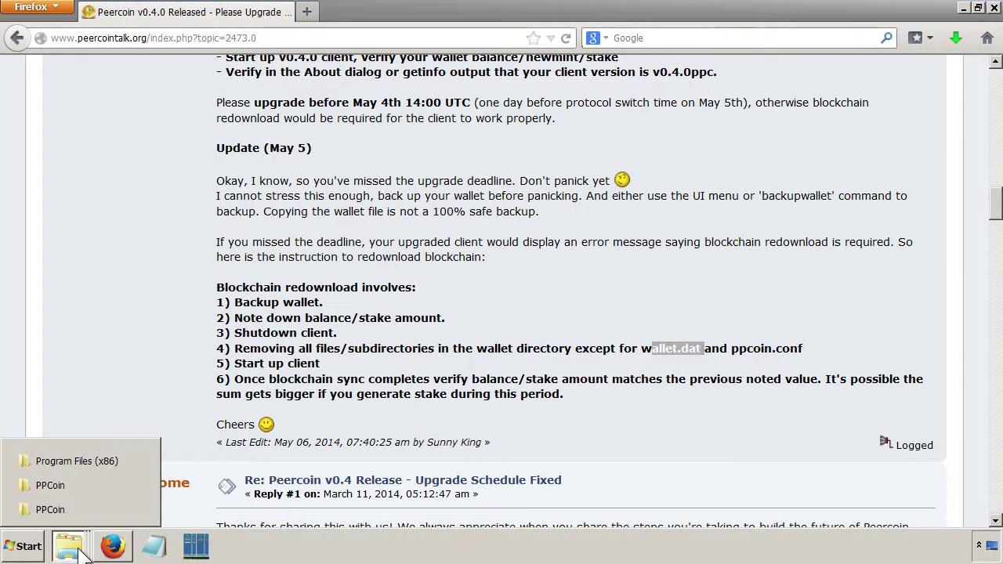
pyautogui.click(80, 507)
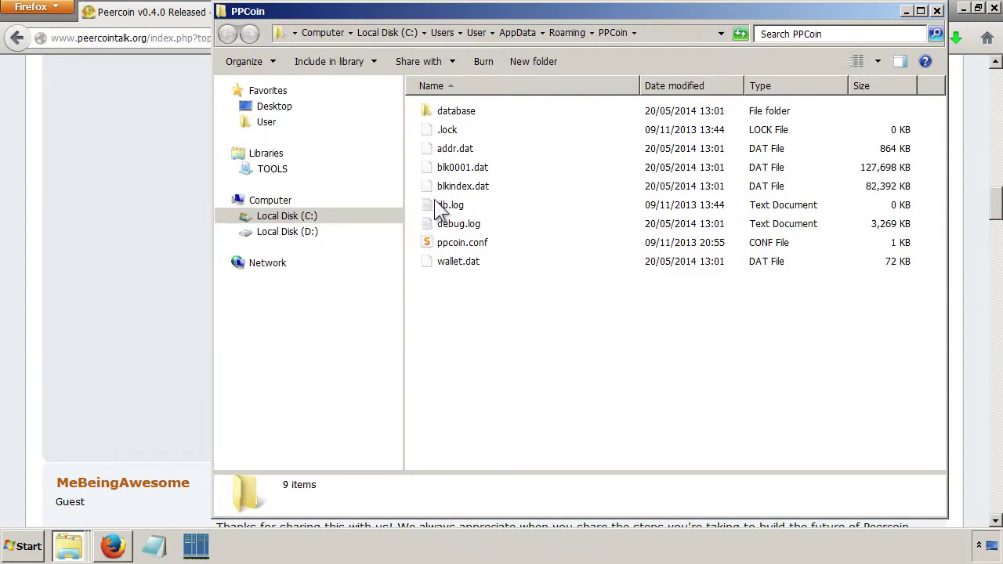
pyautogui.click(445, 262)
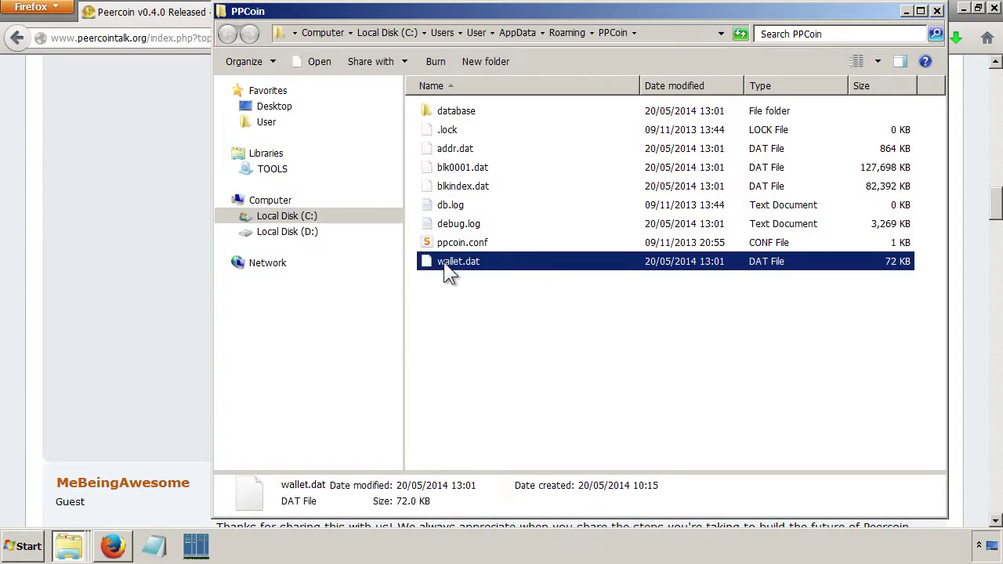
pyautogui.click(458, 245)
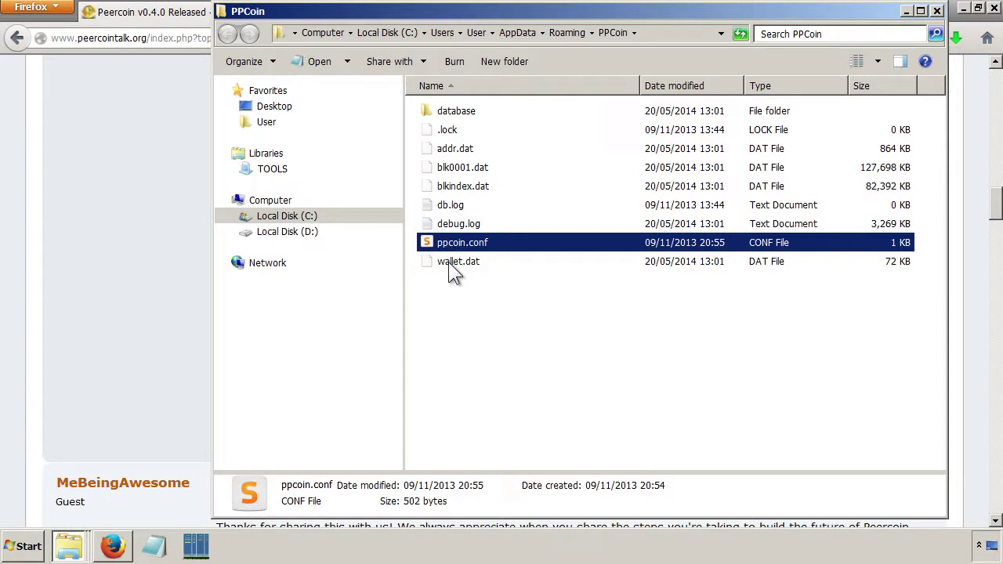
pyautogui.click(462, 290)
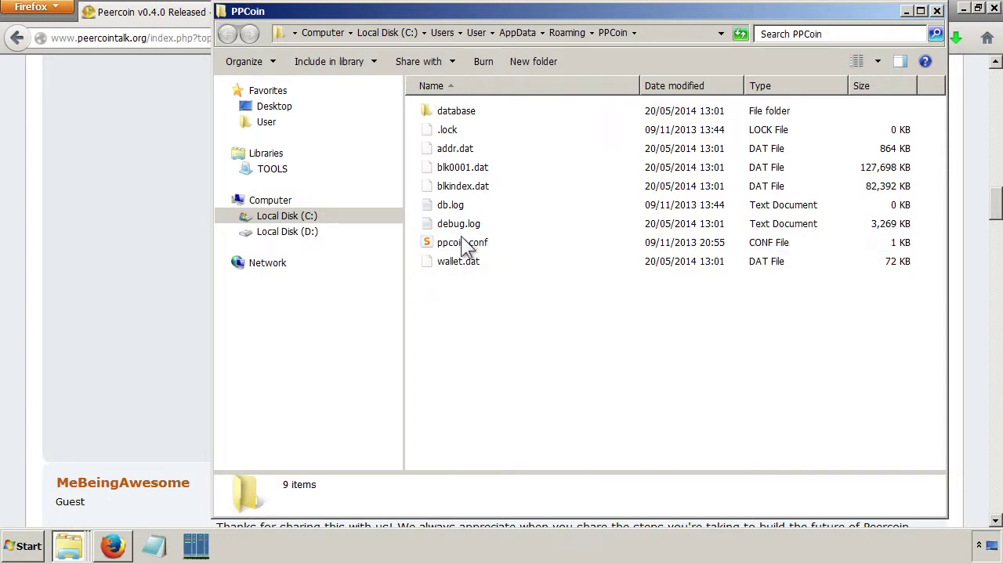
pyautogui.click(466, 244)
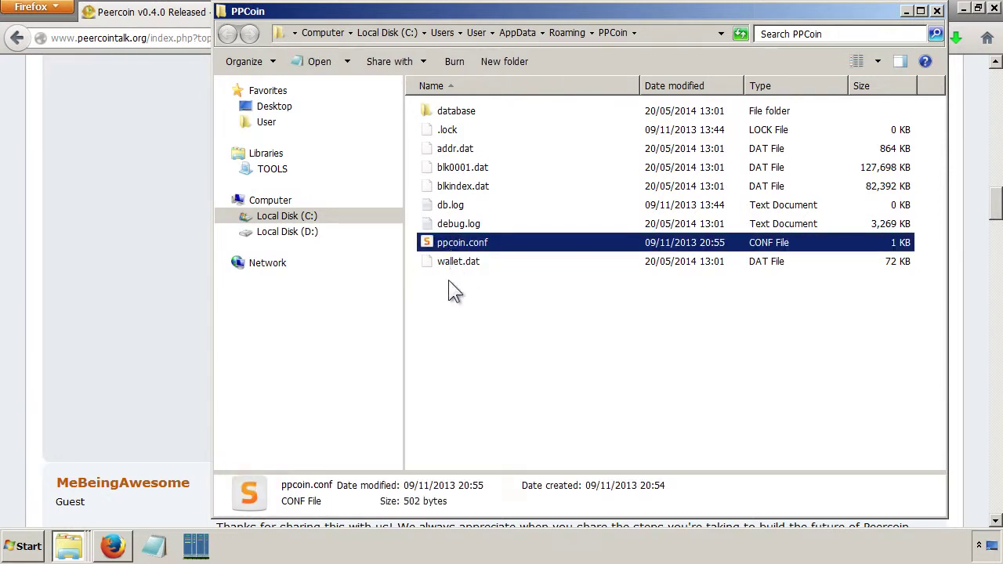
pyautogui.click(450, 277)
pyautogui.click(458, 263)
pyautogui.click(465, 244)
pyautogui.click(458, 298)
pyautogui.click(477, 249)
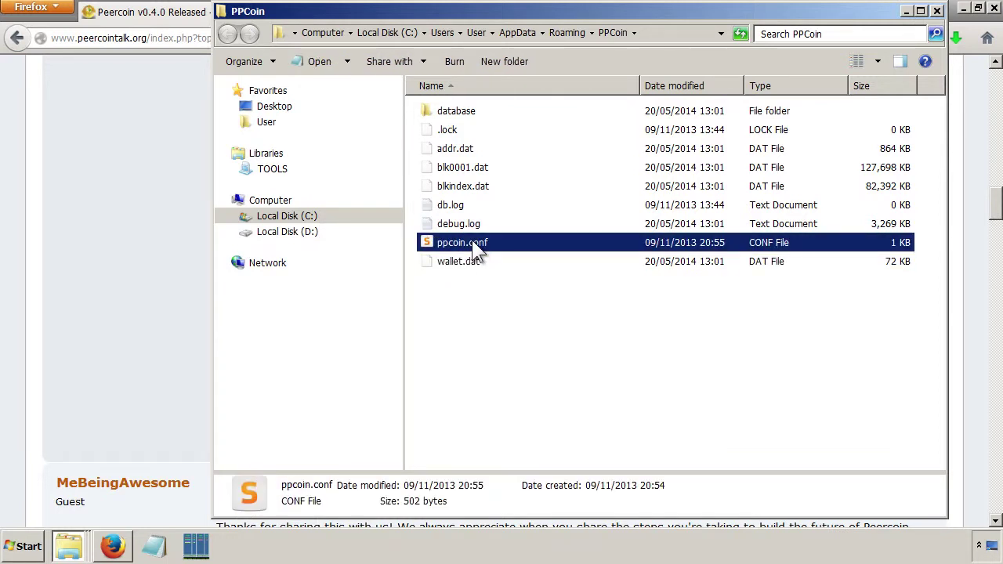
pyautogui.click(469, 310)
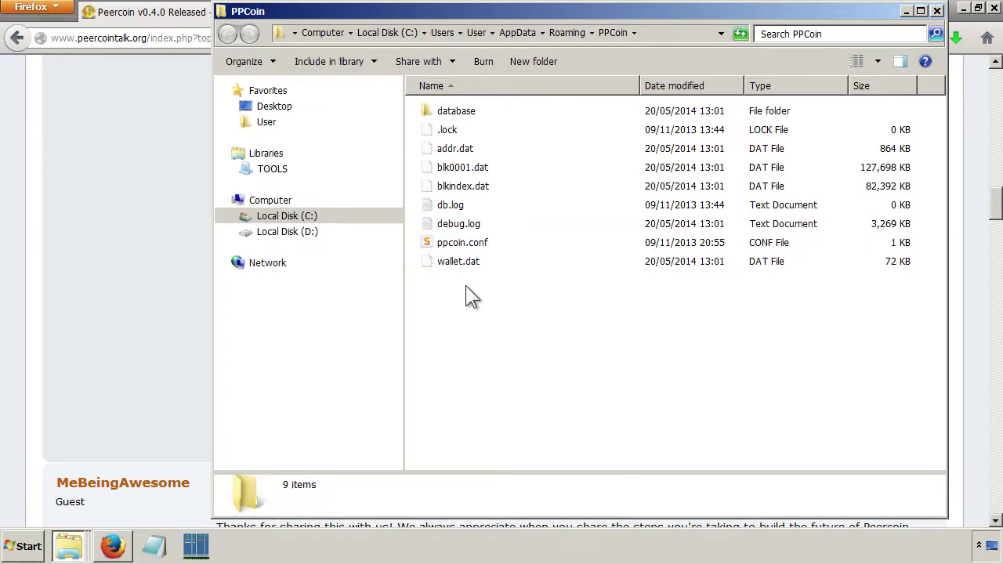
pyautogui.click(458, 246)
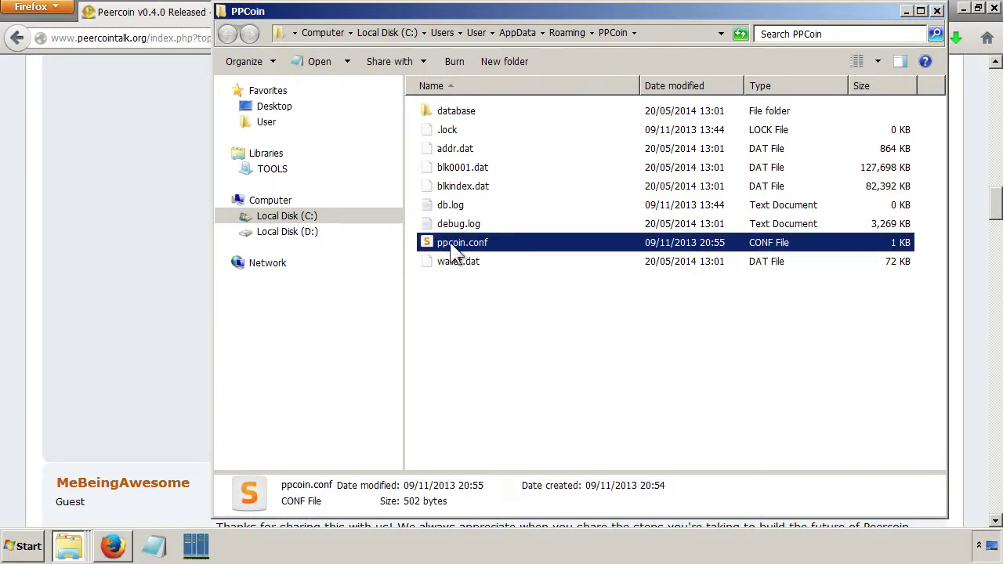
pyautogui.click(474, 301)
pyautogui.click(473, 247)
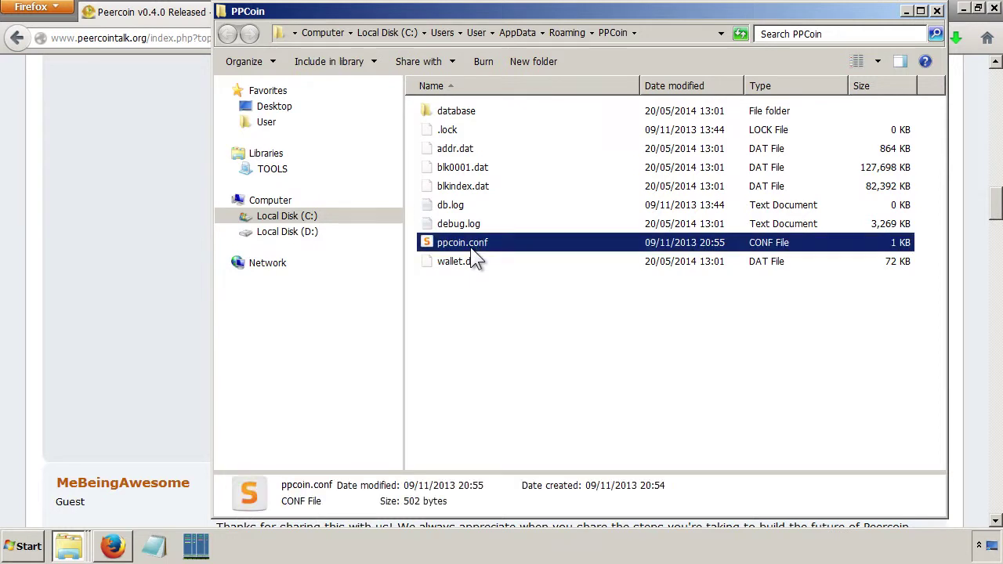
# Step: Delete the database folder and every file in the PPCoin AppData folder except ppcoin.conf and wallet.dat
pyautogui.click(459, 114)
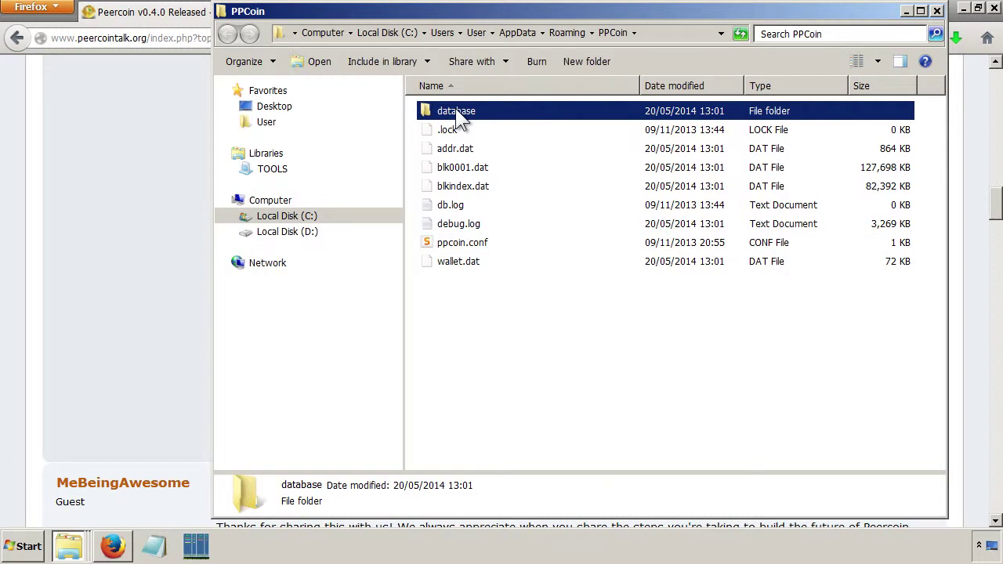
pyautogui.keyDown('shift'); pyautogui.click(460, 229); pyautogui.keyUp('shift')
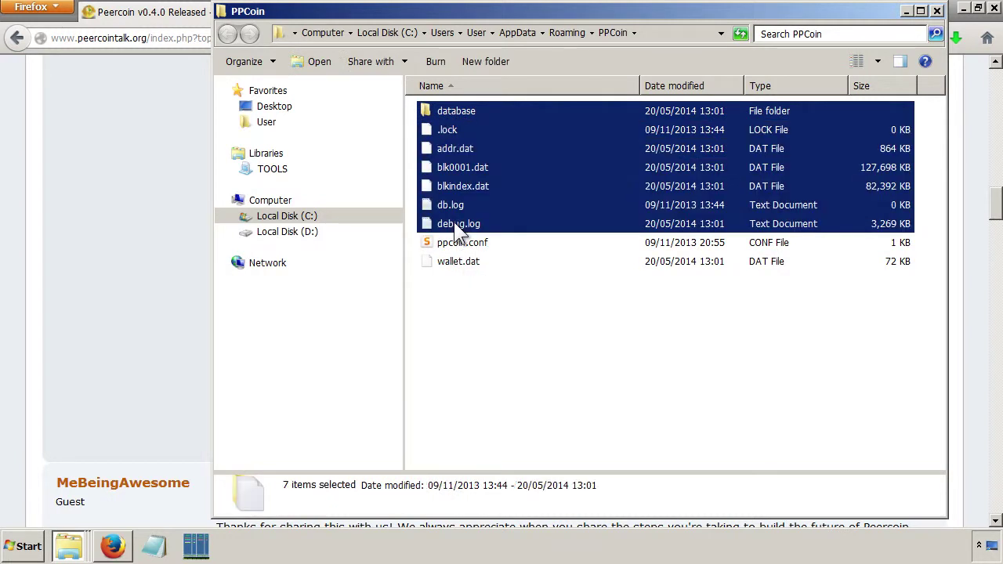
pyautogui.press('Delete')
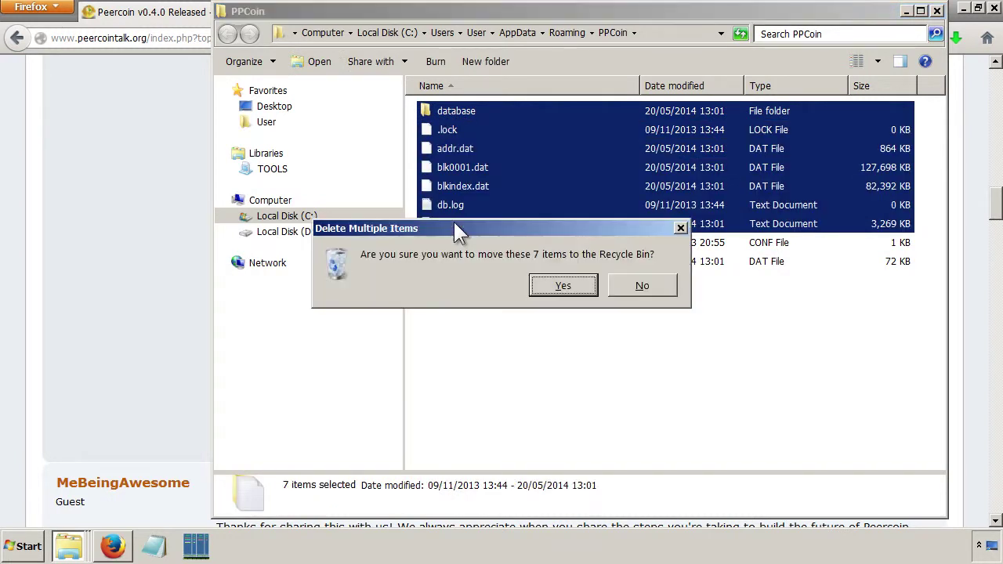
pyautogui.press('Return')
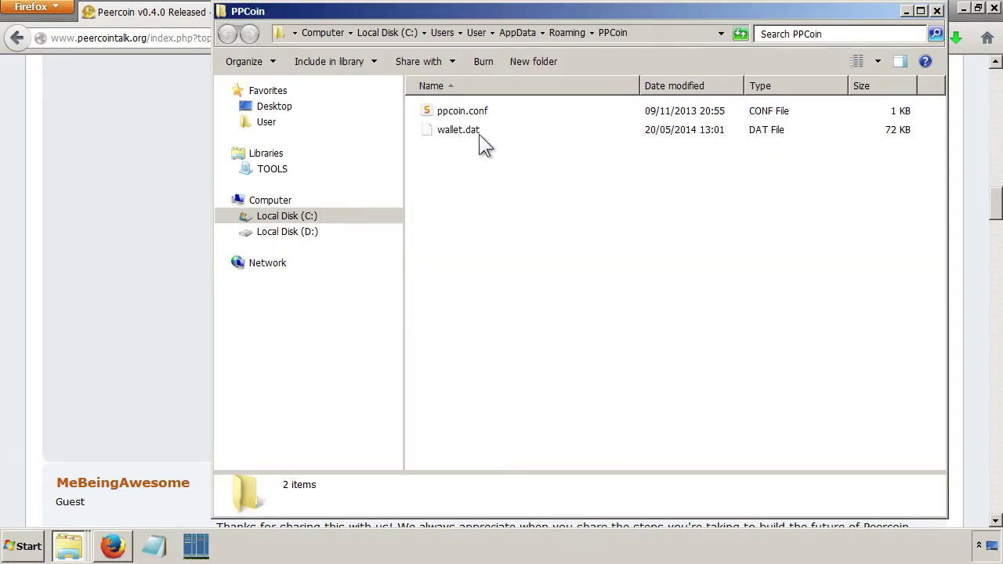
# Step: Check the client start-up instruction in the Firefox forum post and launch ppcoin-qt.exe from the desktop's PPCoin - Program Files folder
pyautogui.click(182, 70)
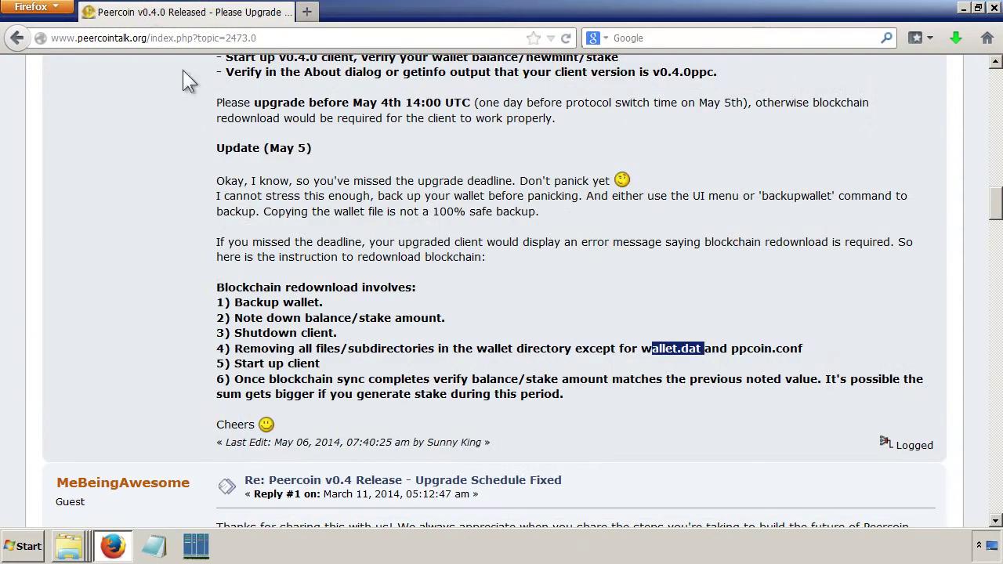
pyautogui.moveTo(235, 364); pyautogui.dragTo(335, 350)
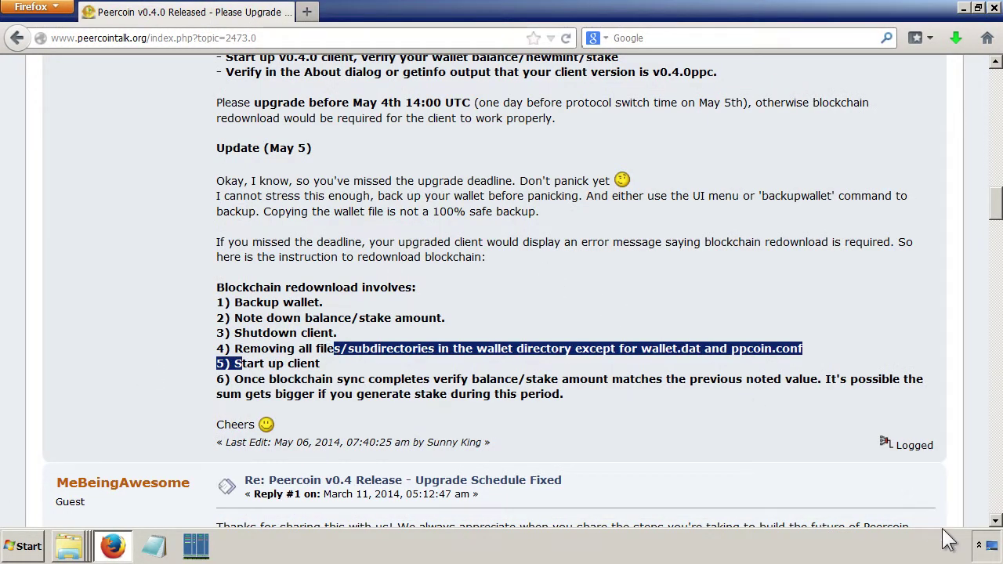
pyautogui.click(981, 546)
pyautogui.click(990, 552)
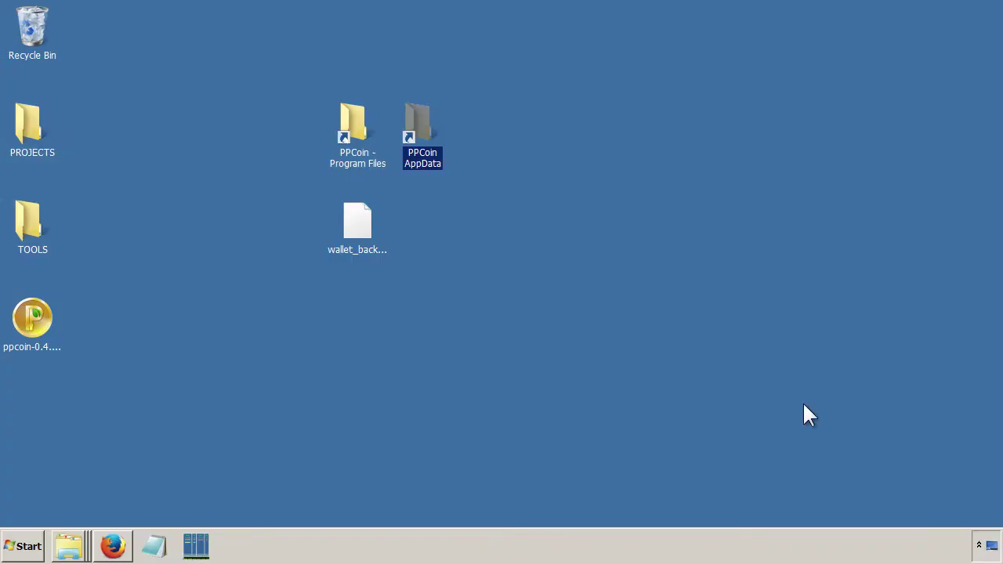
pyautogui.doubleClick(351, 124)
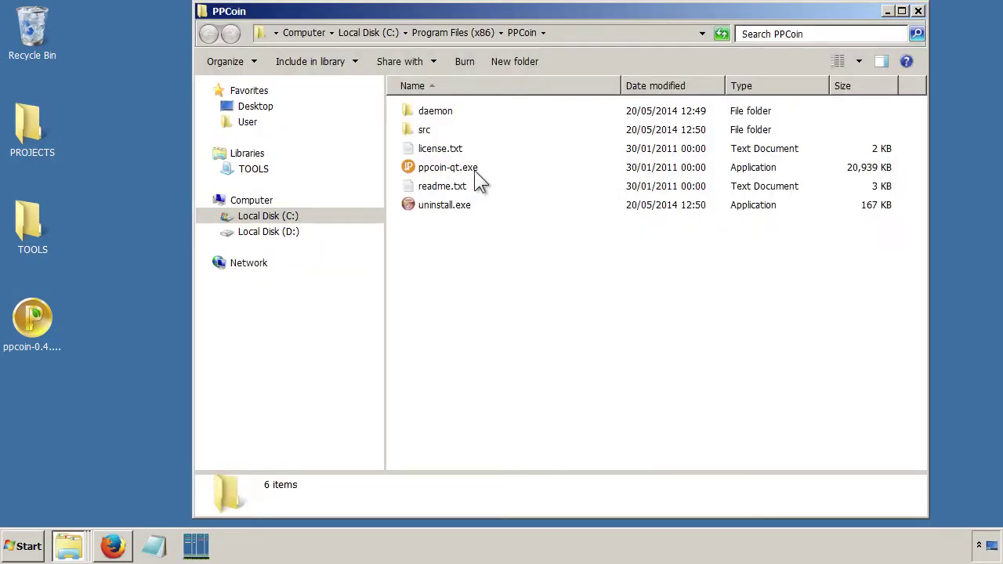
pyautogui.doubleClick(459, 174)
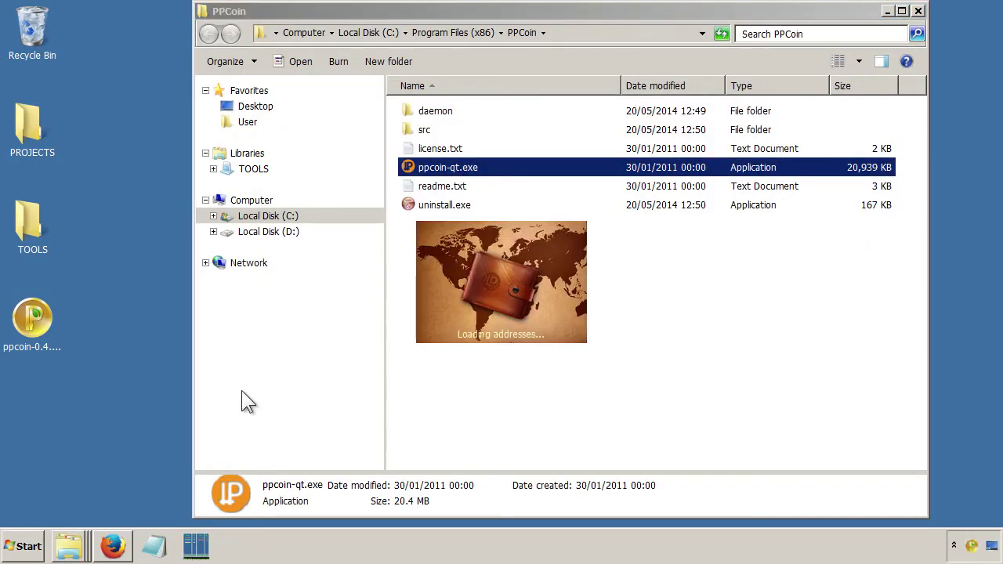
# Step: Examine the client's data files in the PPCoin AppData folder and reposition the Peercoin wallet window
pyautogui.moveTo(69, 545)
pyautogui.click(83, 517)
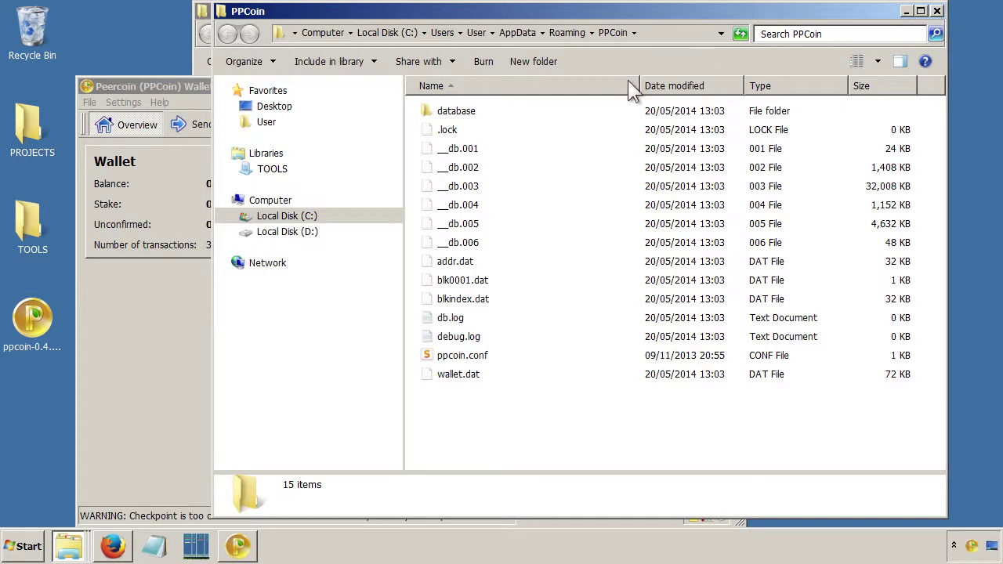
pyautogui.moveTo(202, 91); pyautogui.dragTo(246, 37)
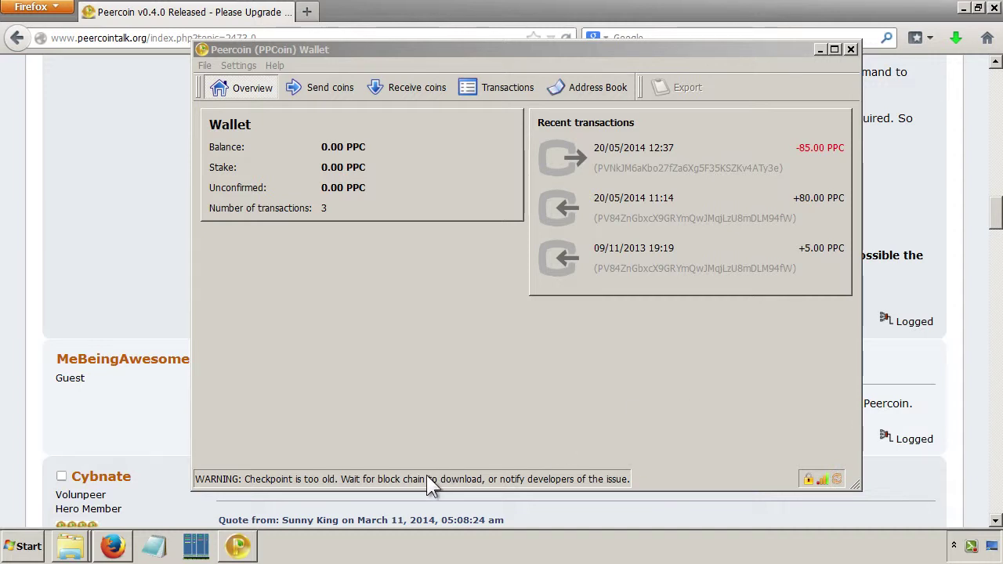
# Step: Bring the Peercoin wallet into focus and monitor its status message until the block chain download finishes
pyautogui.click(380, 354)
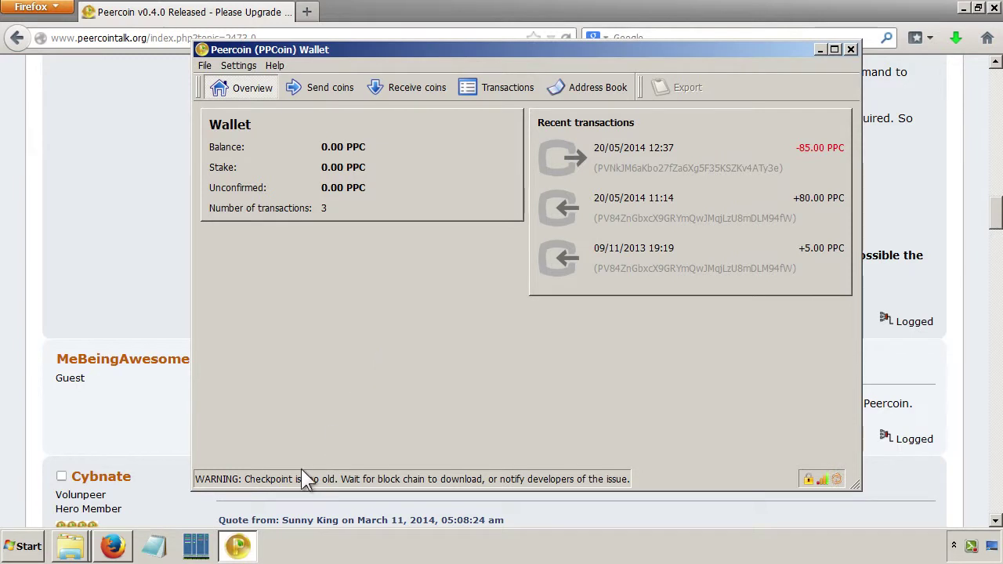
pyautogui.moveTo(295, 475)
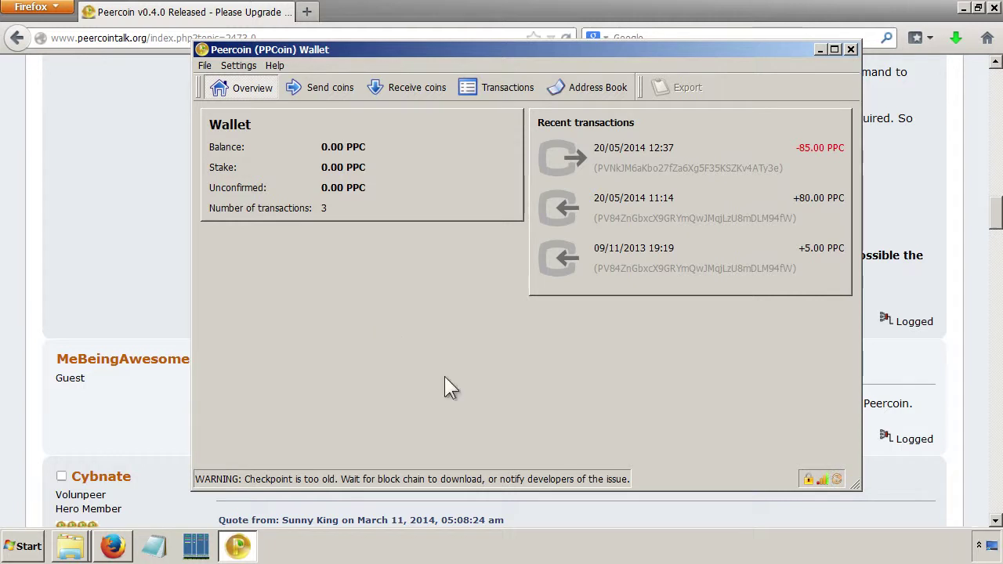
pyautogui.moveTo(479, 479)
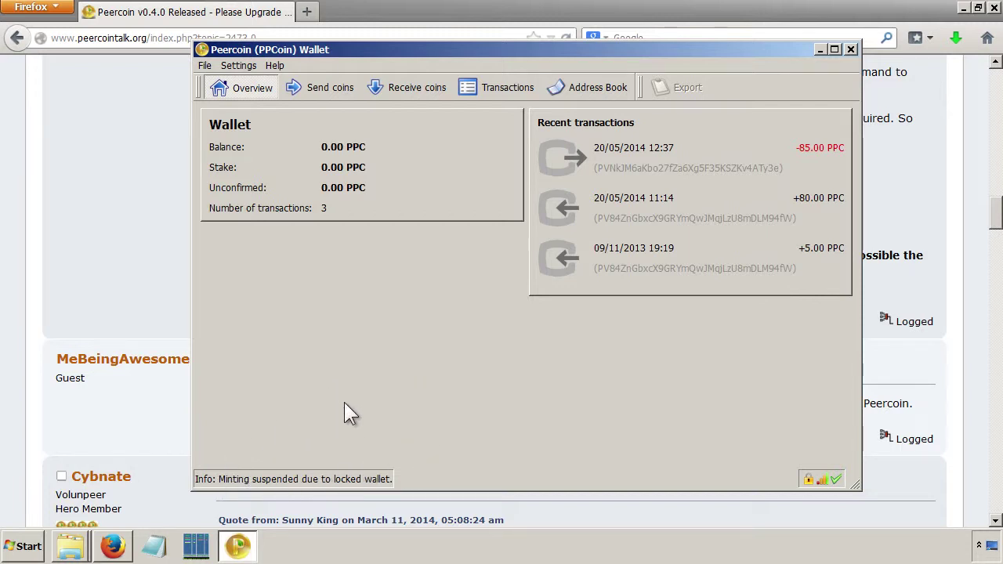
# Step: Reopen the PPCoin AppData folder to examine the downloaded blockchain files and their sizes, and return to the Peercoin wallet
pyautogui.click(70, 549)
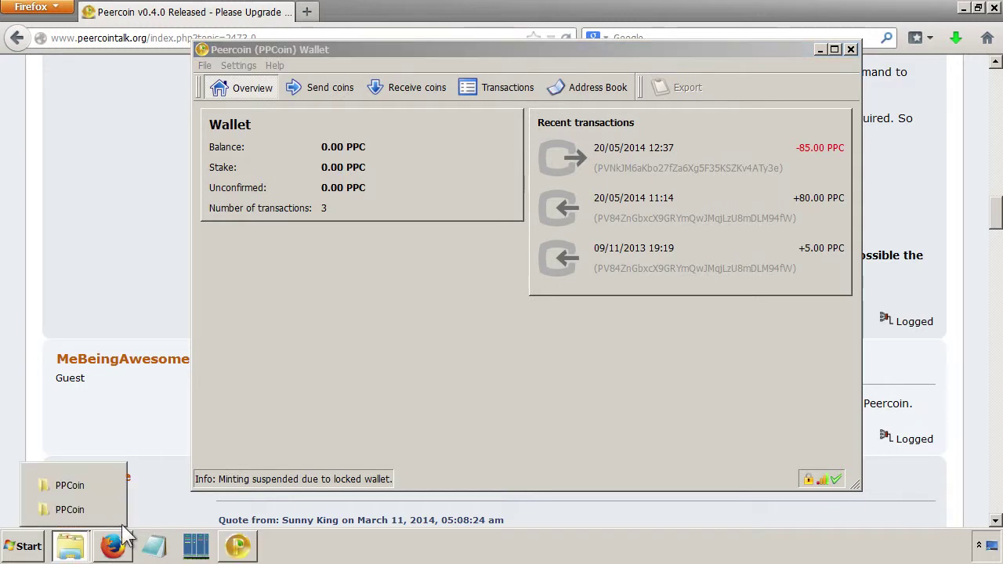
pyautogui.click(73, 510)
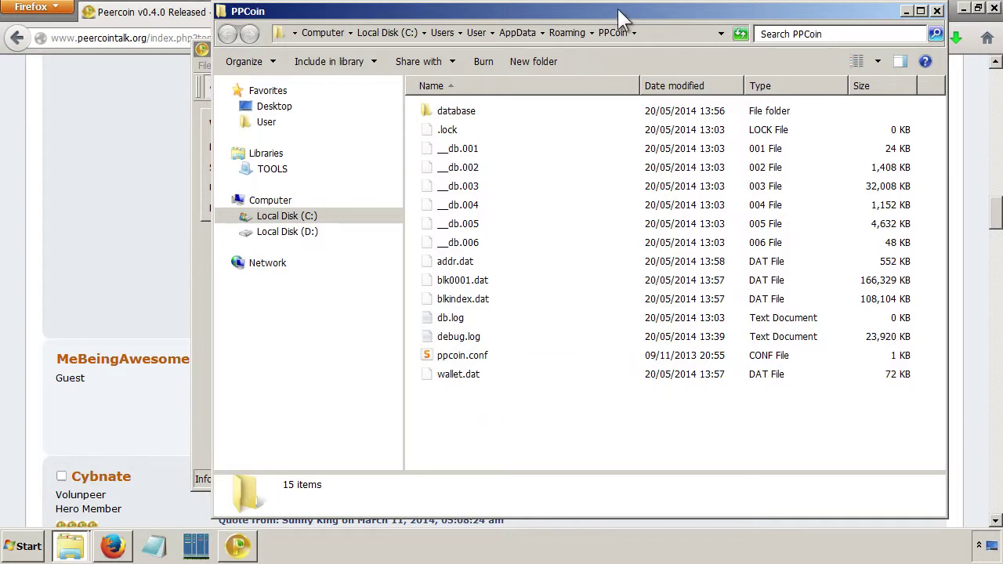
pyautogui.click(905, 13)
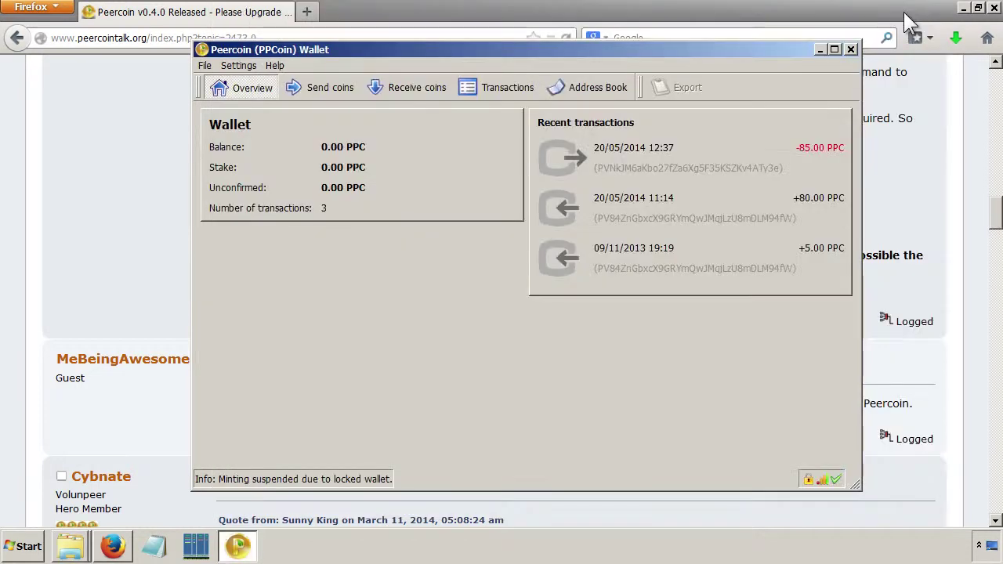